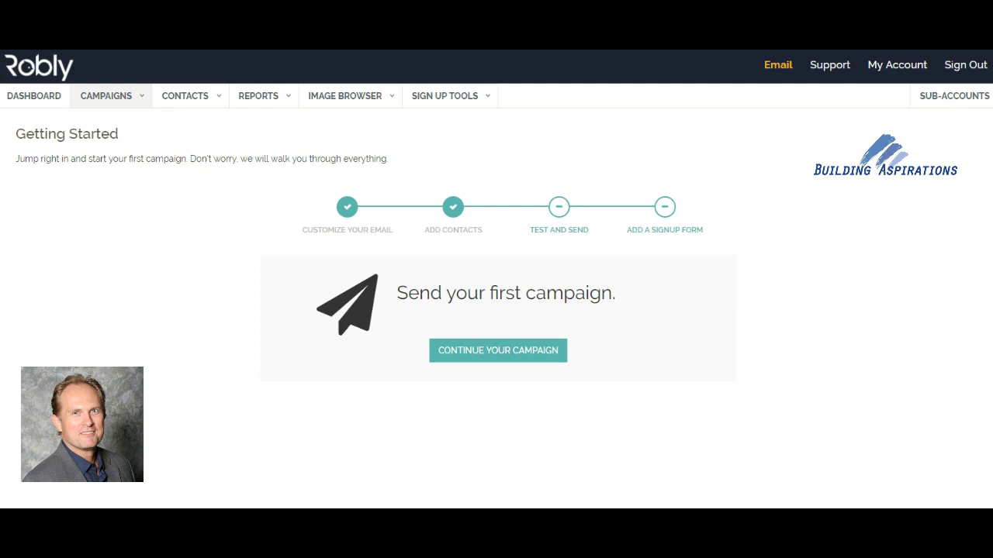
- Create a new drag-and-drop campaign from the Warm Autumn Wishes template and name it "5 min"
click(106, 97)
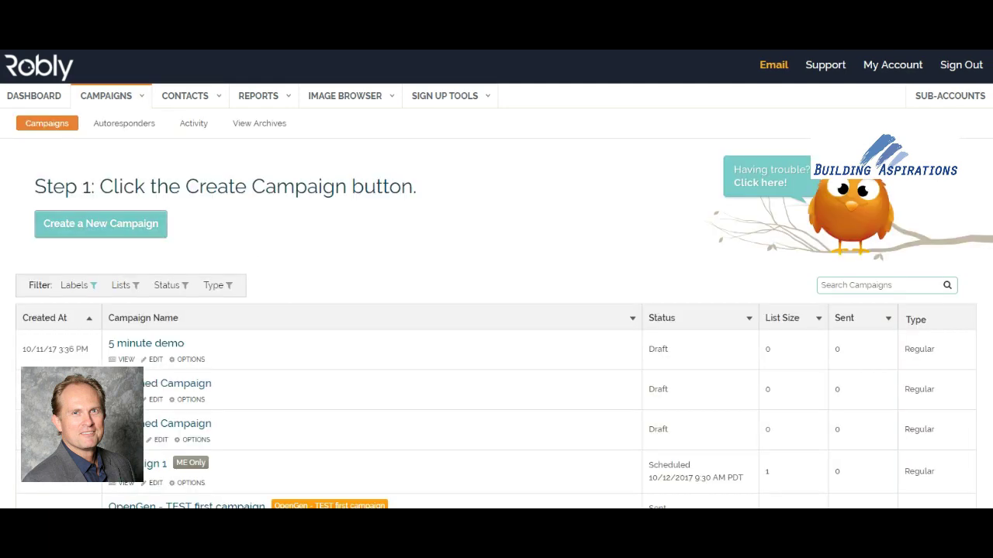
click(101, 224)
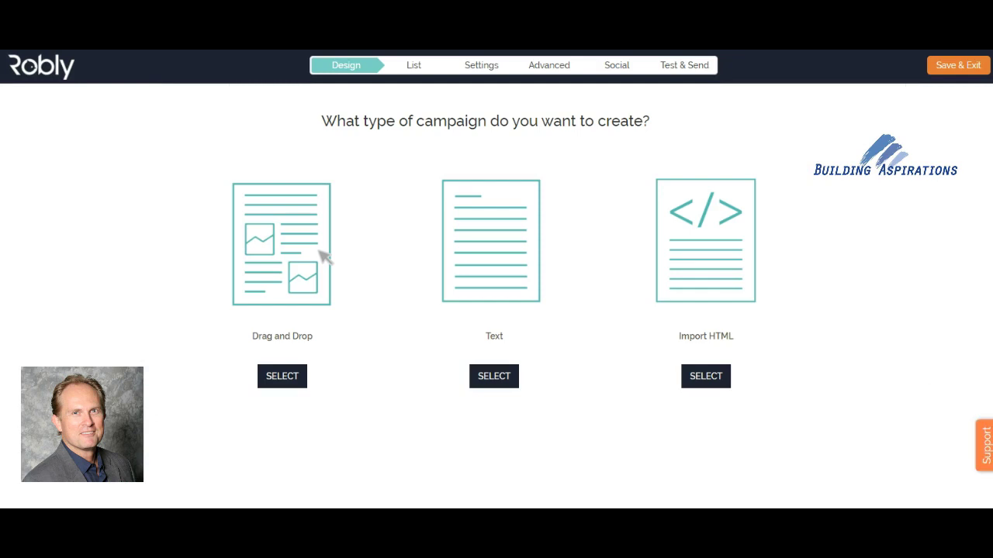
click(324, 256)
scroll(324, 256, down, 3)
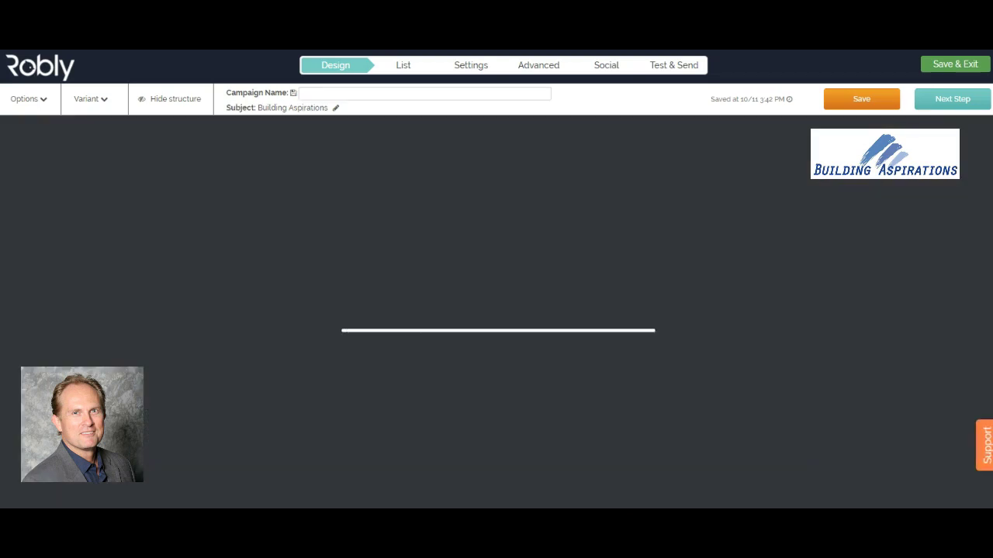
text(5 min)
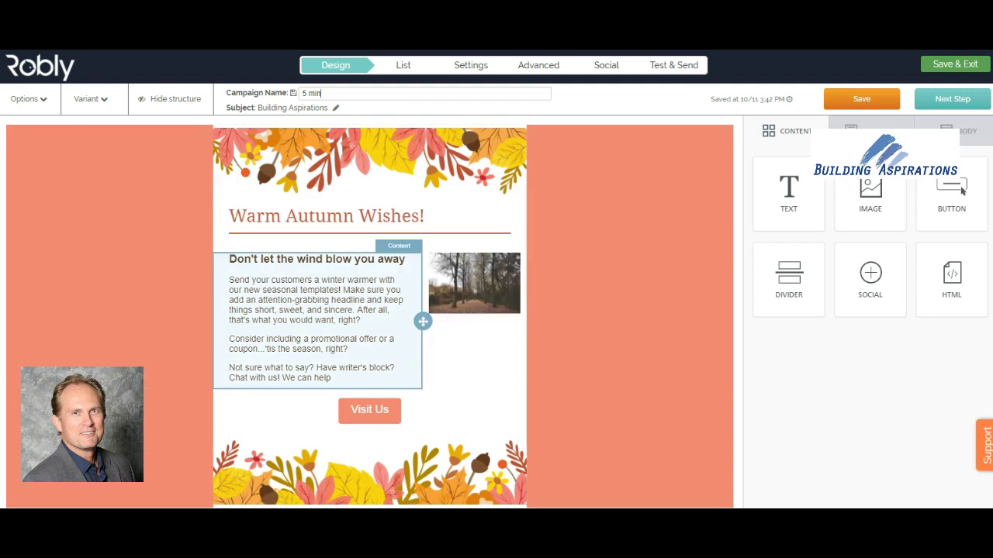
- Replace the body paragraphs under the heading with "Connect with us for your marketing strategy help.", separated from the heading by a blank line
drag(229, 280, 332, 379)
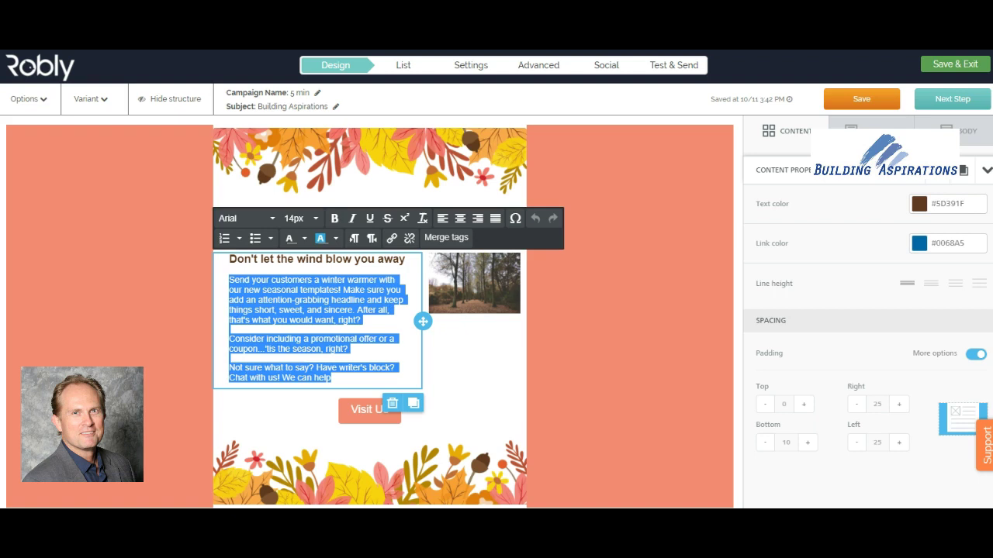
text(Connec)
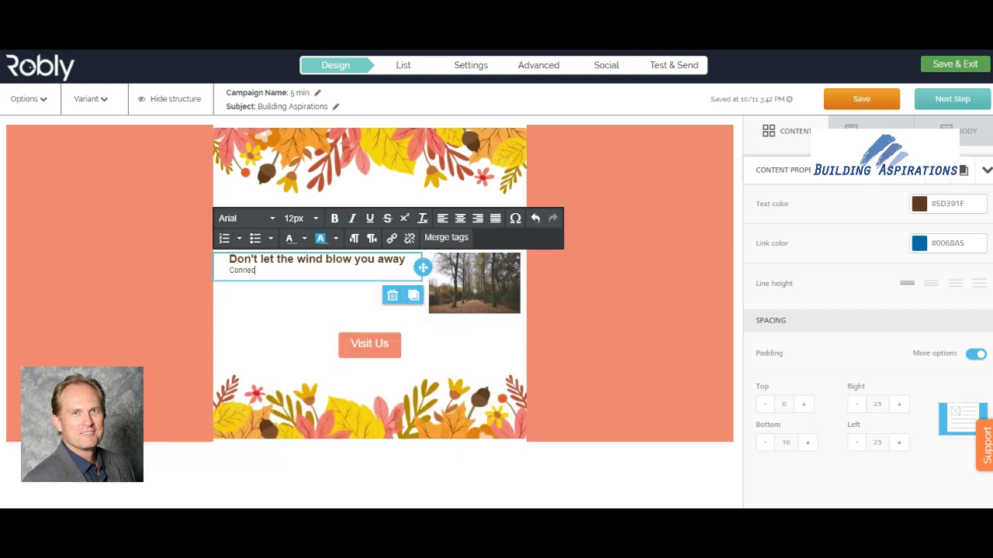
text(t with us for your marketing strategy )
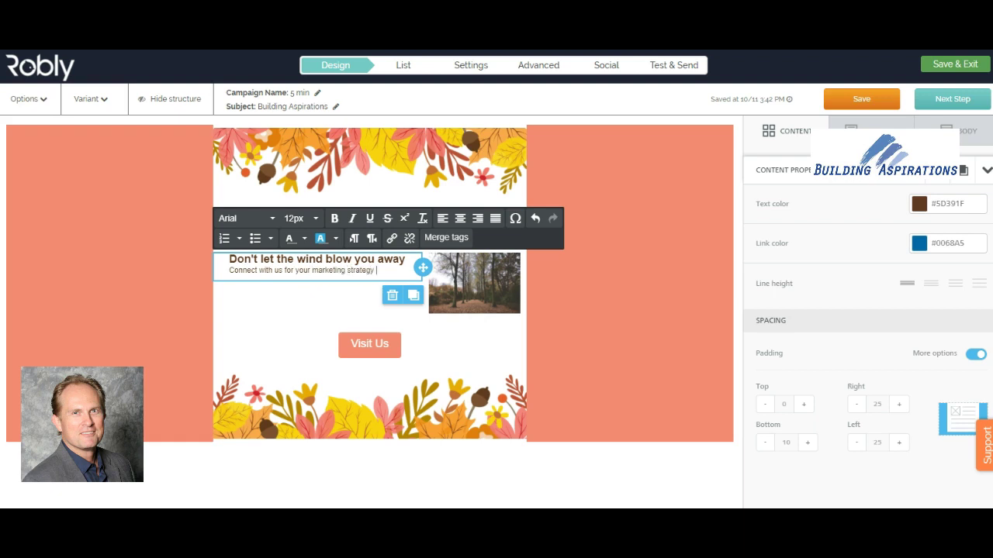
text(help.)
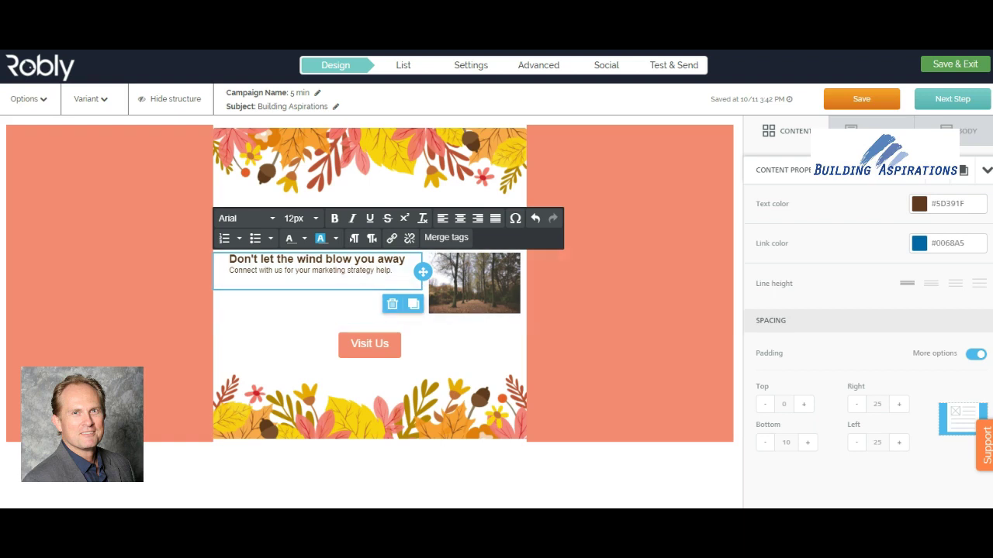
key(Return)
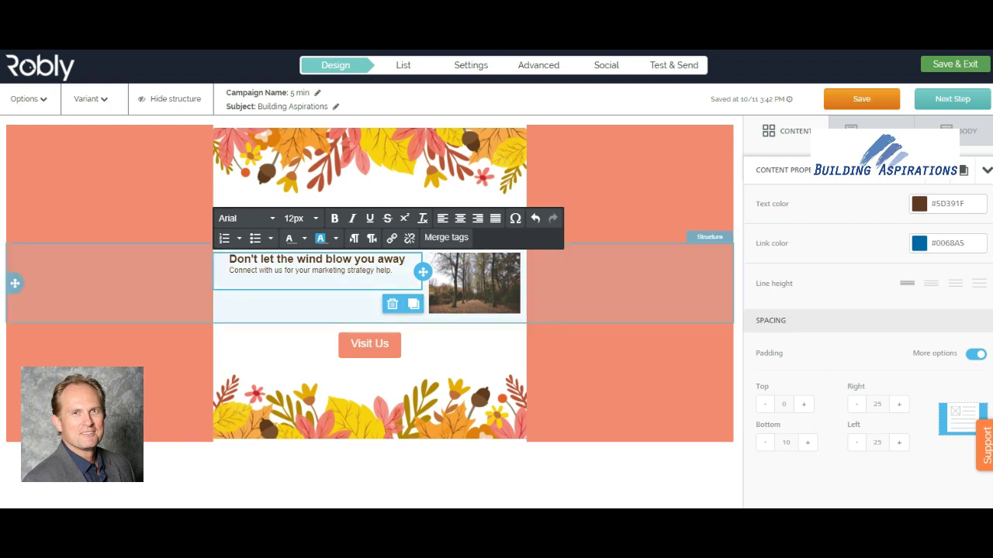
key(Return)
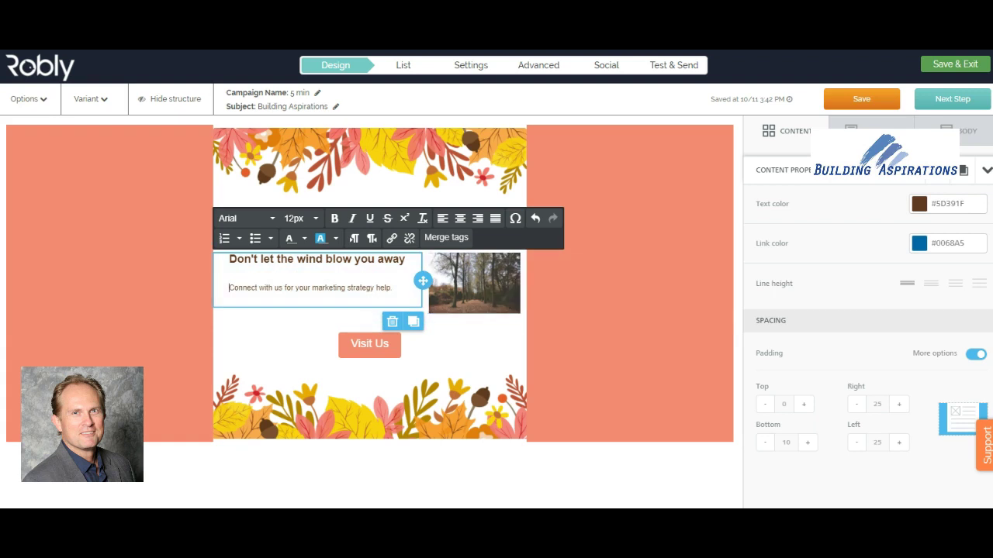
- Set the heading and the sentence below it to 26px and center them
drag(392, 288, 229, 259)
click(299, 218)
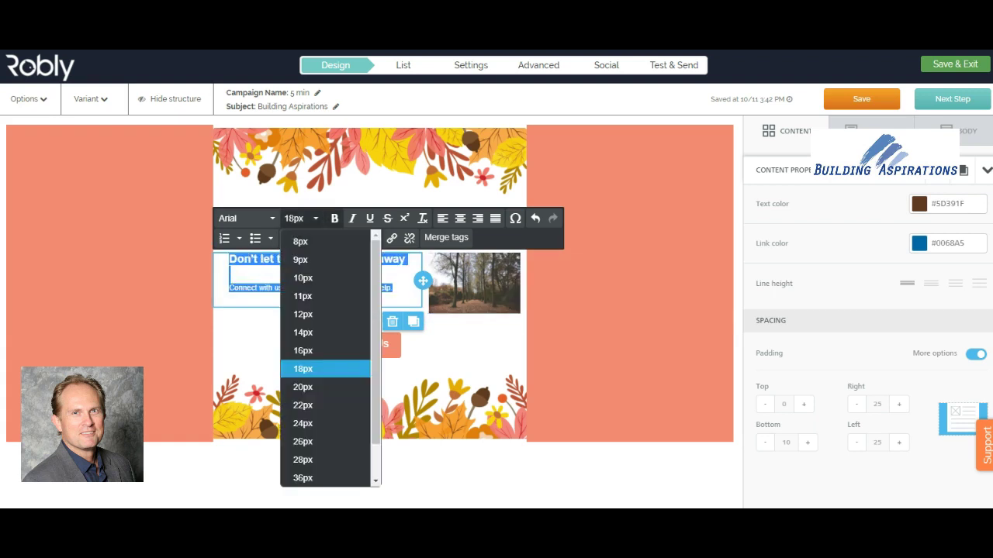
click(325, 439)
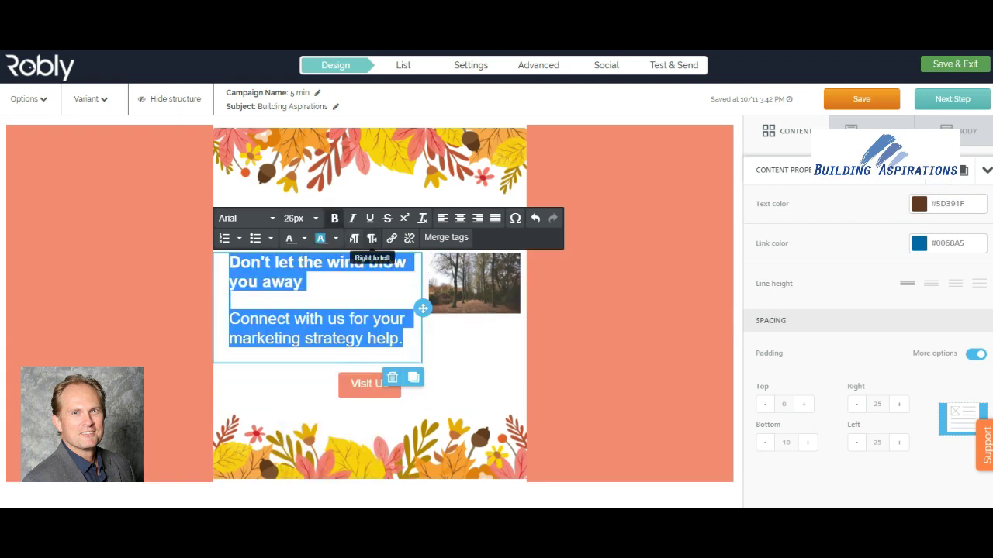
click(460, 218)
click(346, 339)
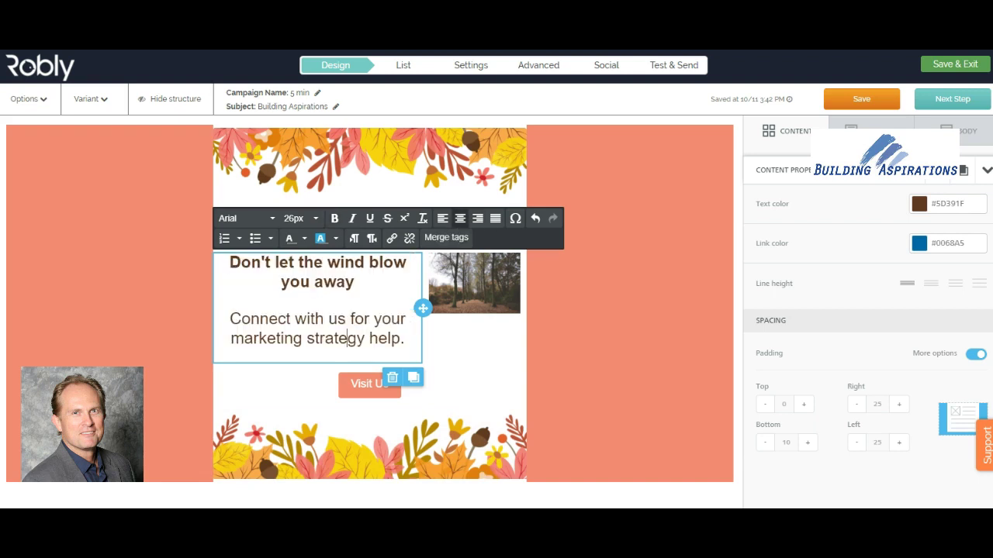
- Make the words "marketing strategy" red and bold
drag(230, 339, 365, 338)
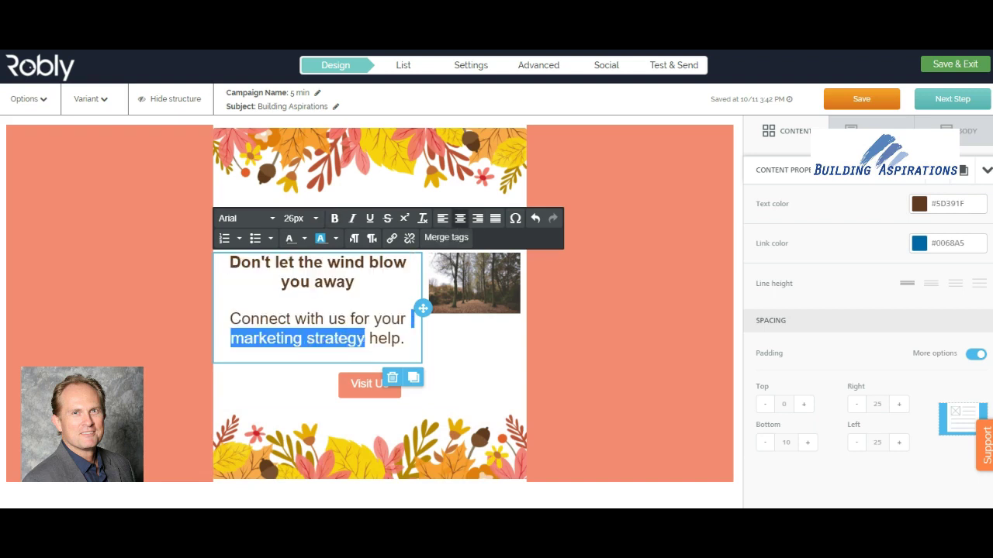
click(290, 238)
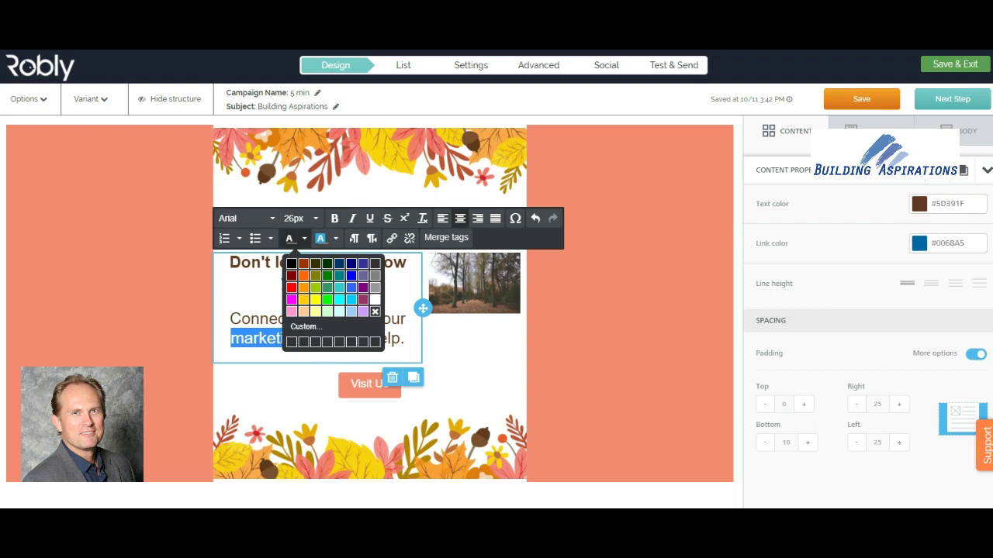
click(291, 287)
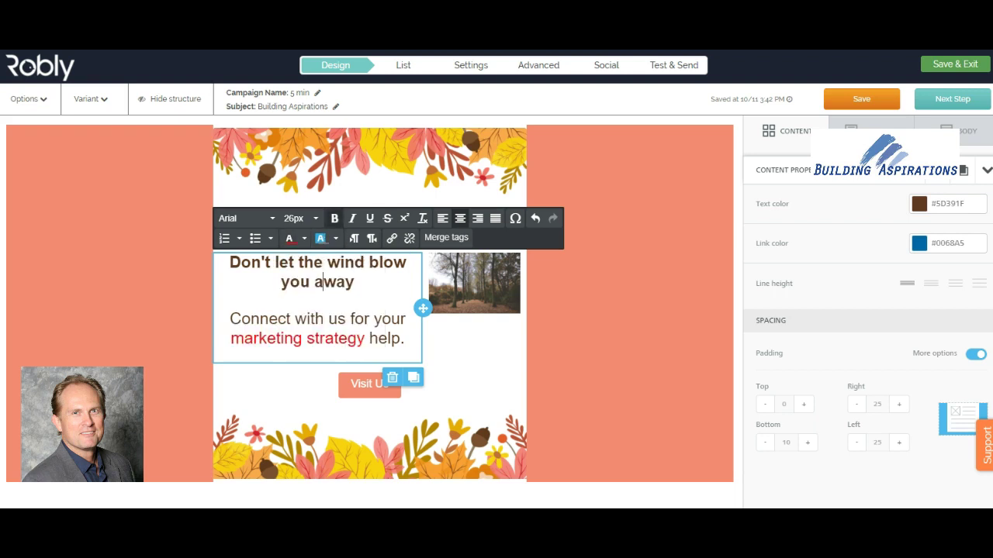
drag(230, 338, 365, 338)
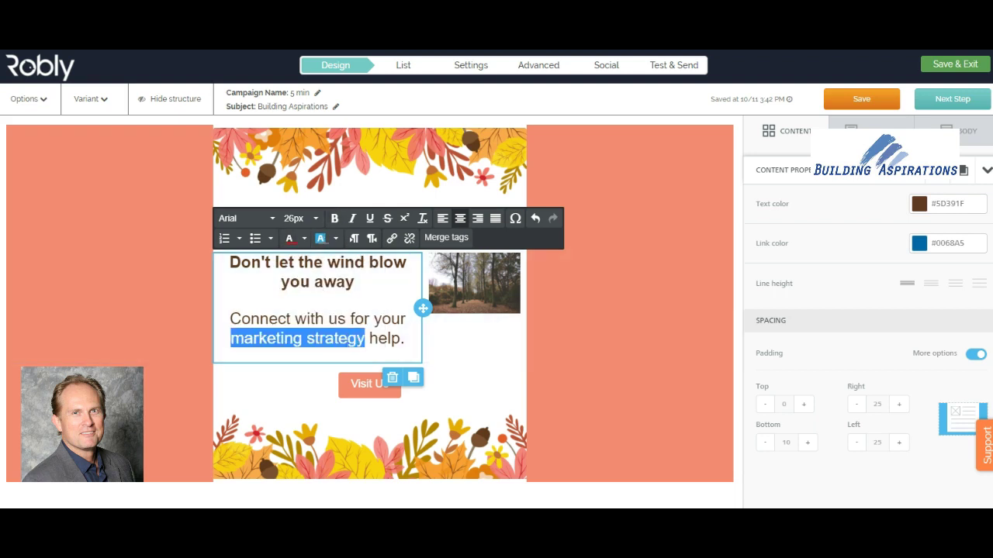
click(334, 219)
click(317, 304)
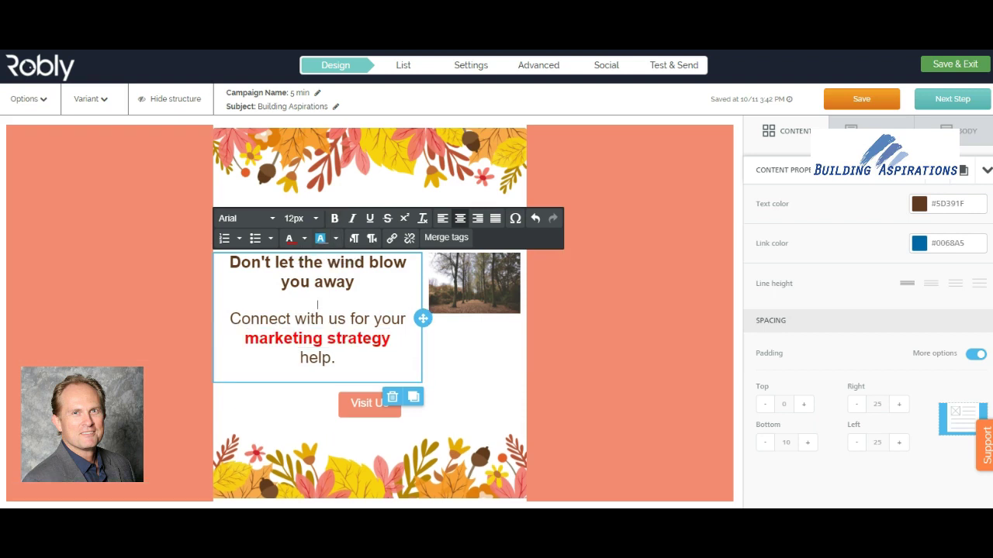
- Enlarge the "Connect with us for your marketing strategy help." sentence to 28px
drag(335, 358, 229, 319)
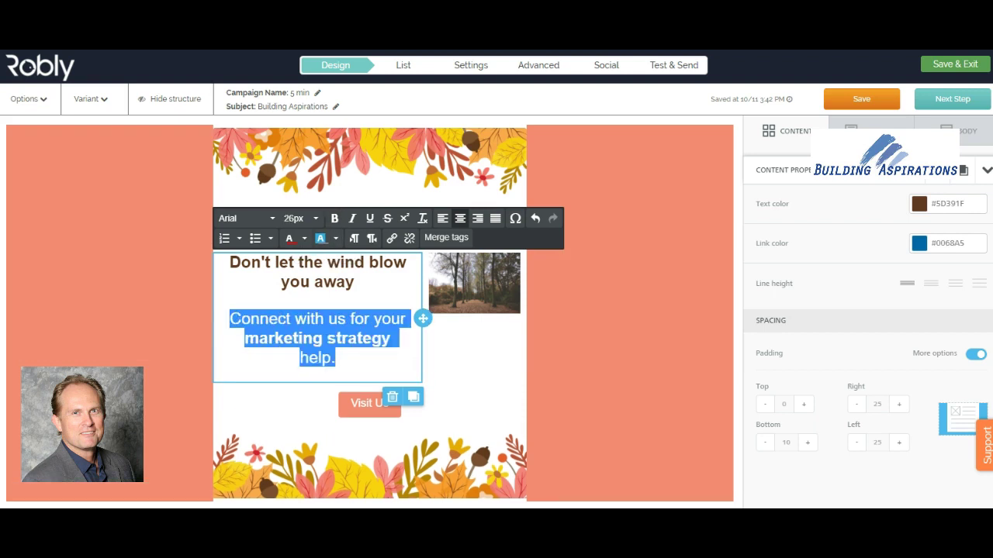
click(299, 218)
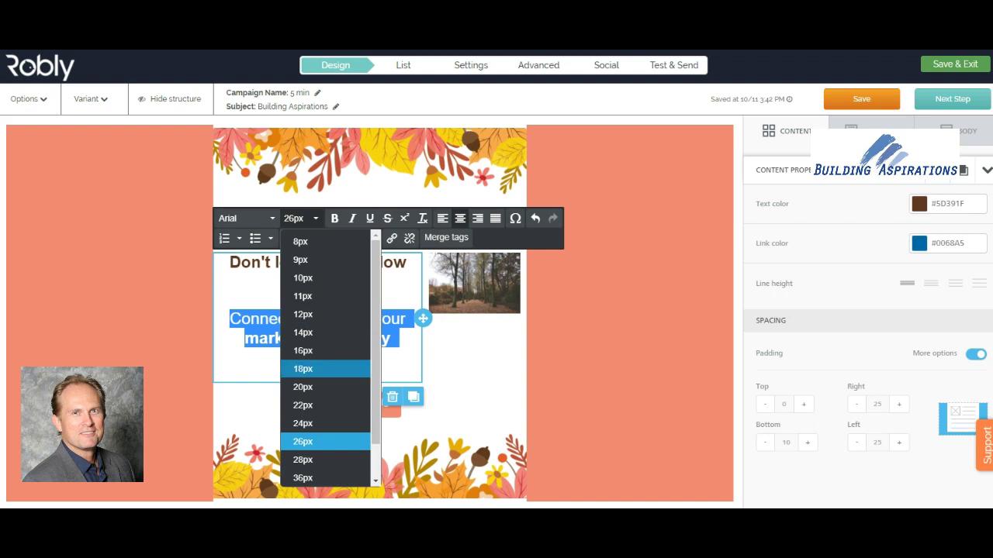
click(303, 459)
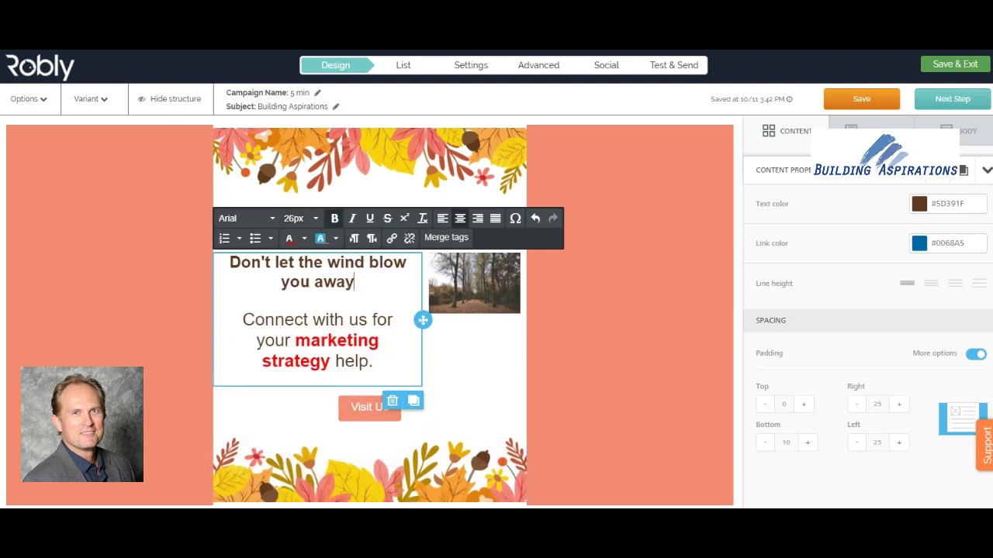
click(475, 345)
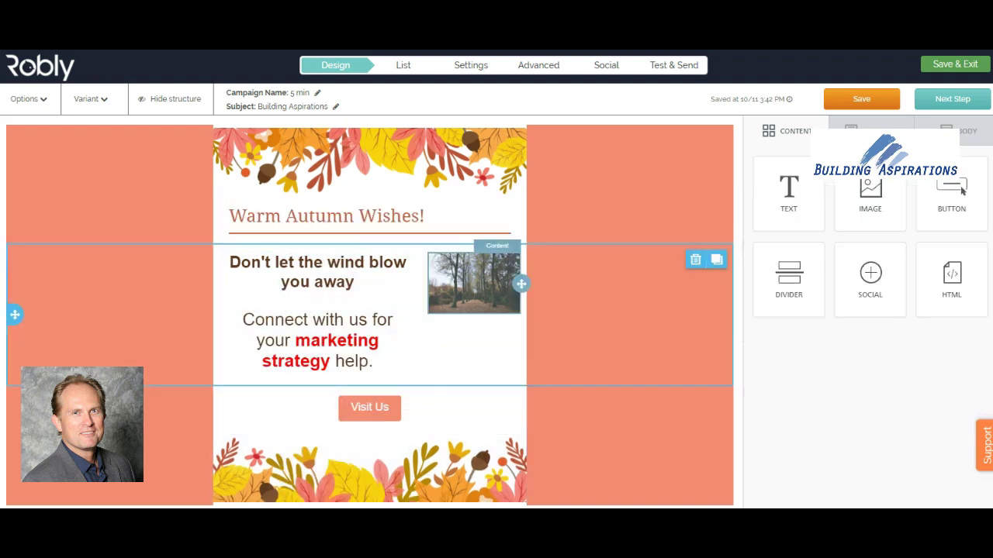
- Add an empty image block above the forest photo beside the text and delete the photo
click(475, 284)
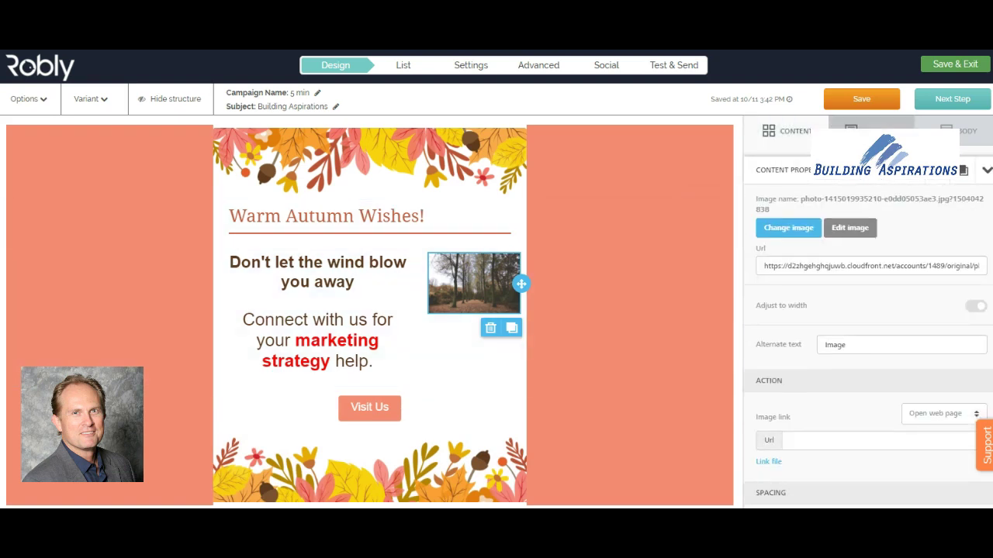
click(871, 133)
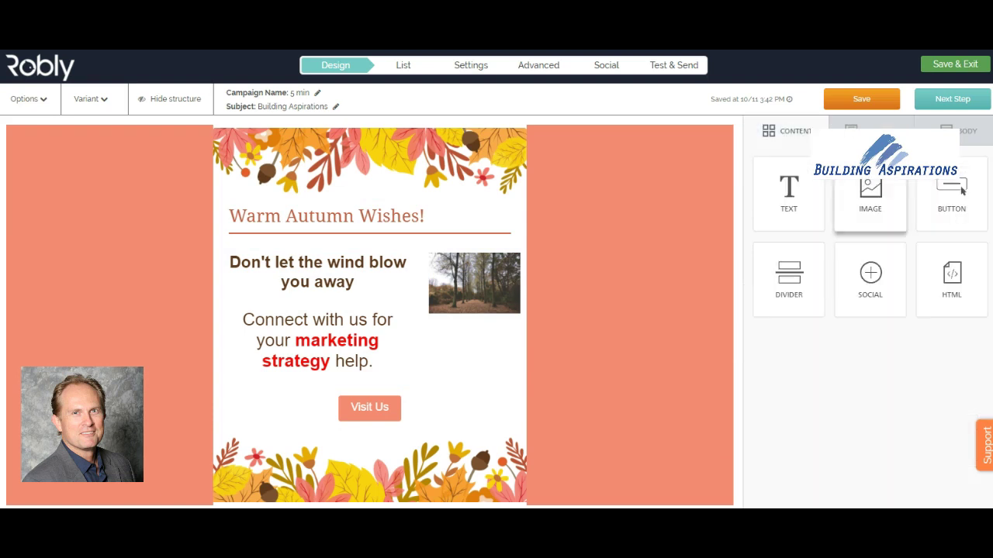
drag(870, 193, 487, 304)
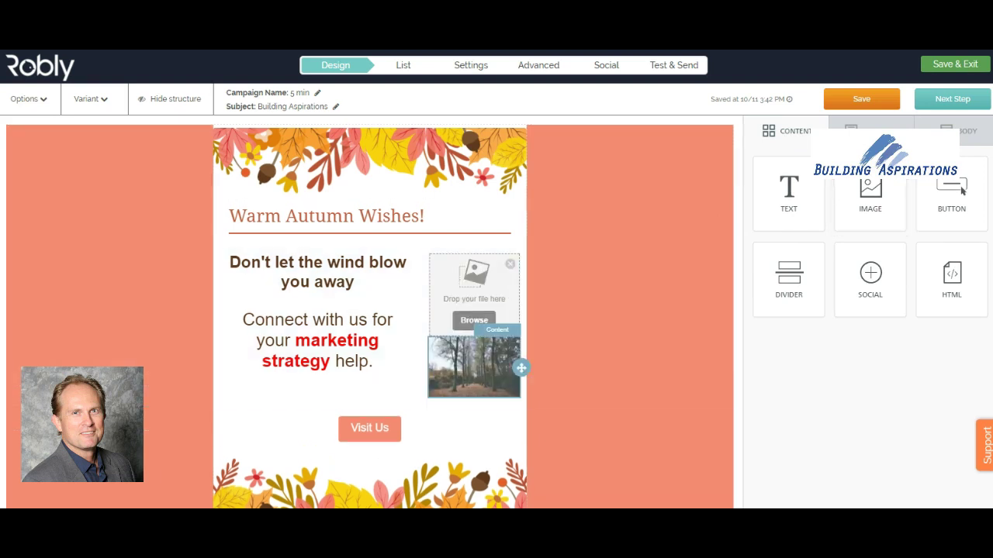
click(473, 366)
click(490, 412)
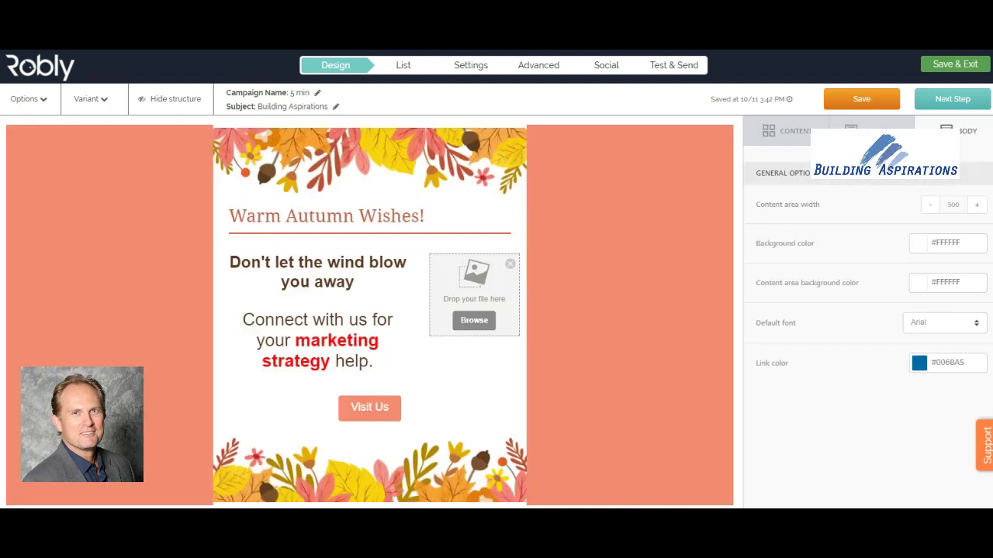
click(541, 357)
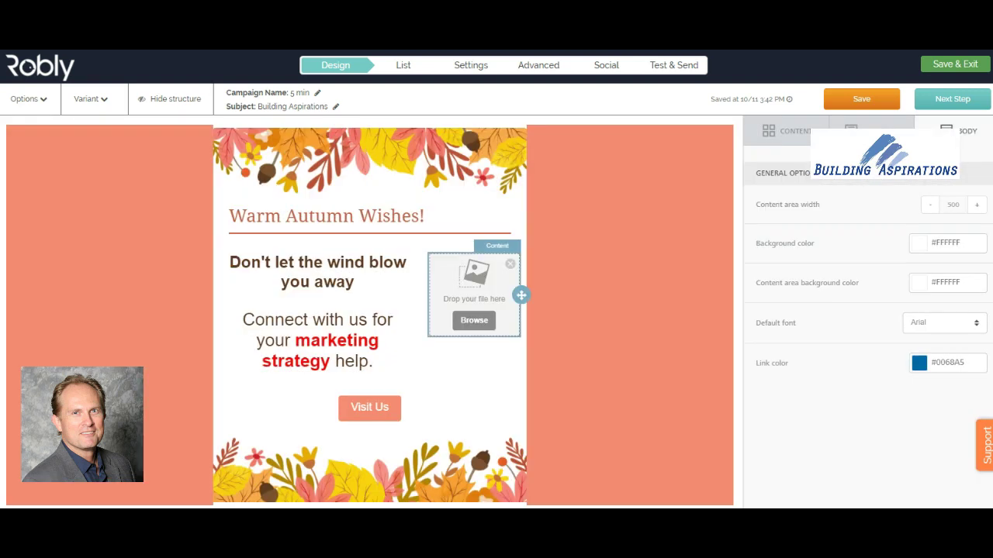
- Fill the empty image block with the Building Aspirations logo, the stored PNG file whose name starts with 084504bf
click(474, 320)
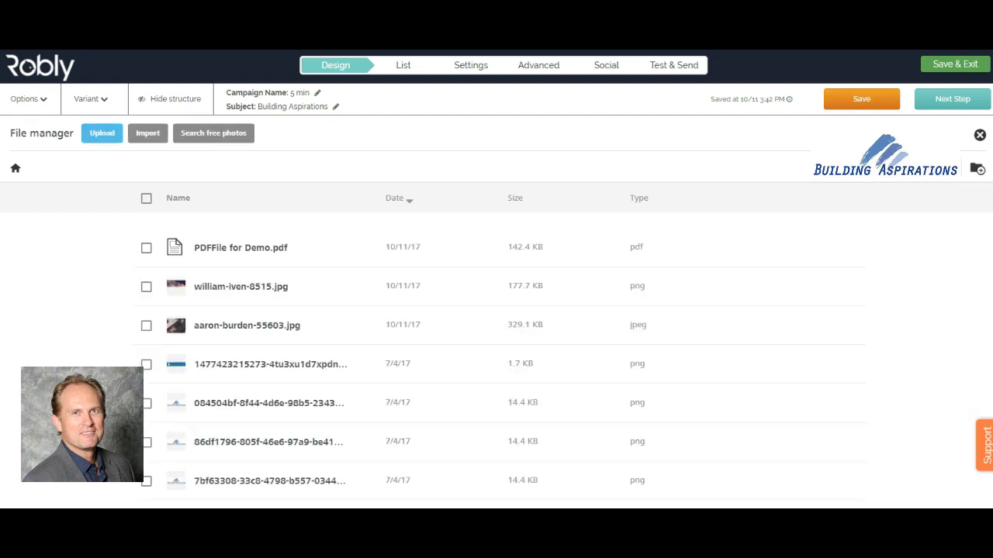
scroll(498, 322, down, 3)
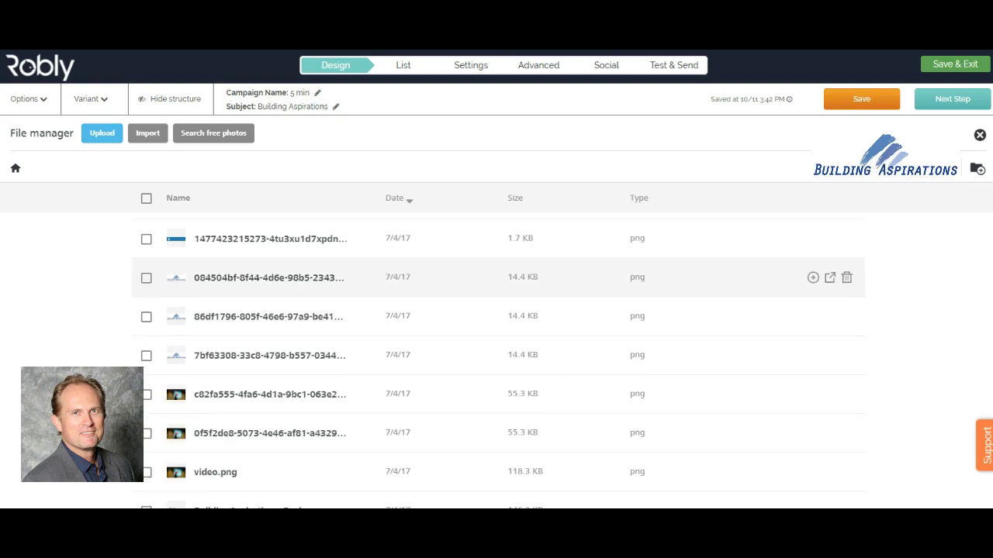
click(145, 278)
click(813, 277)
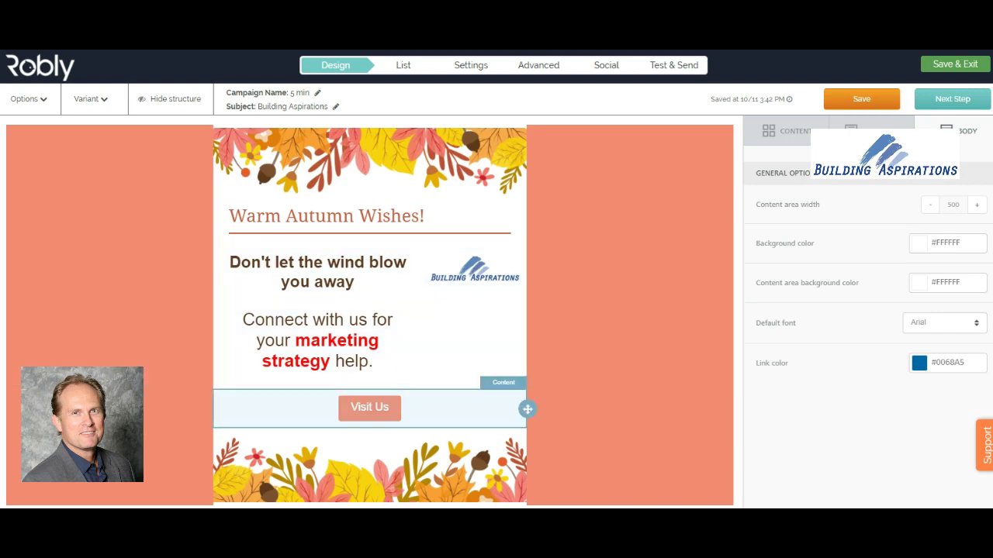
- Change the label of the Visit Us button to "Click for more info"
click(369, 408)
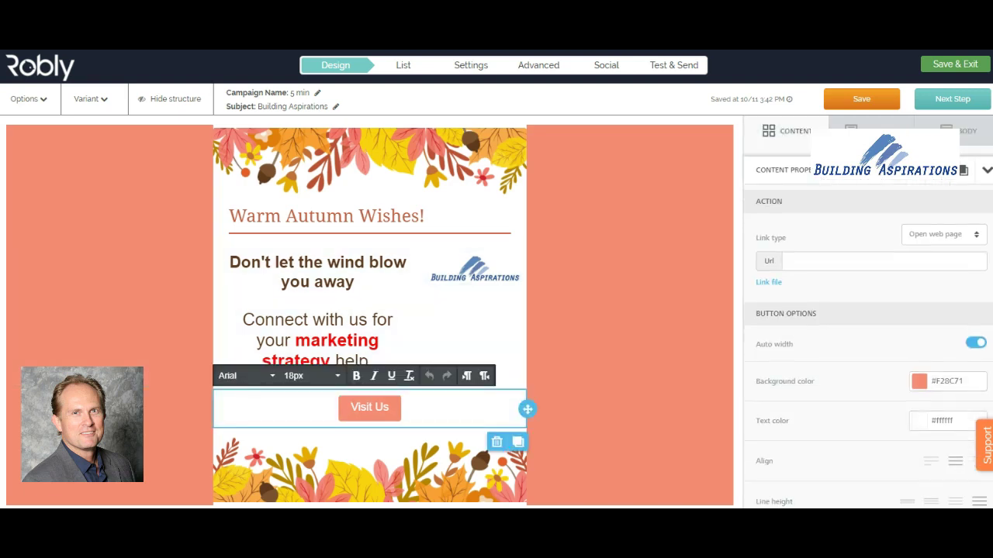
double_click(369, 407)
text(Con)
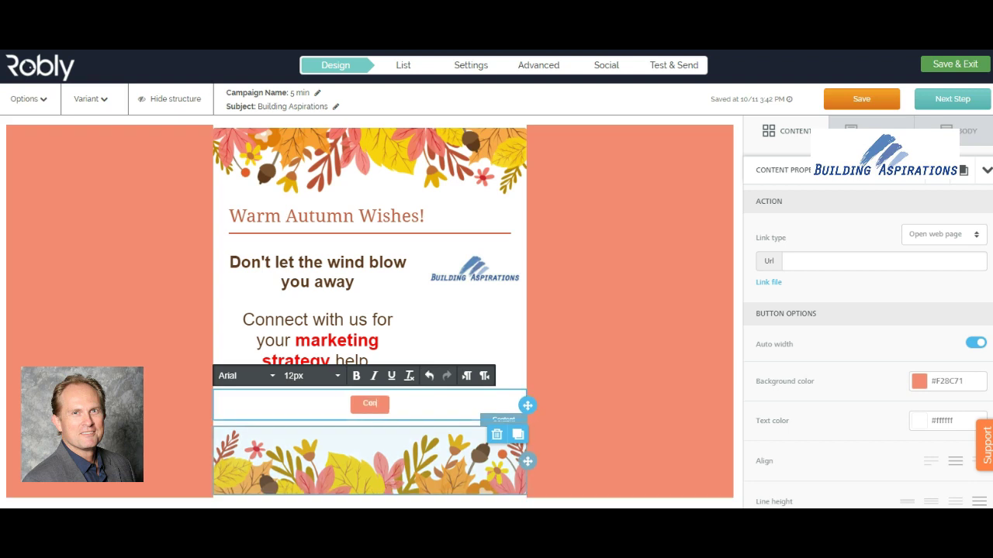
key(BackSpace)
key(BackSpace)
key(BackSpace)
text(Click for More)
key(BackSpace)
key(BackSpace)
key(BackSpace)
key(BackSpace)
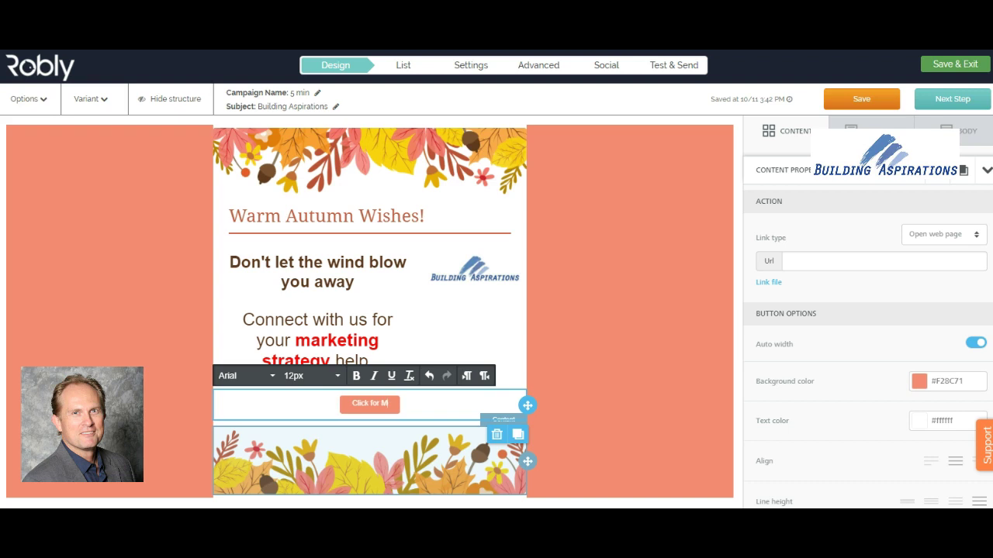
text(more info)
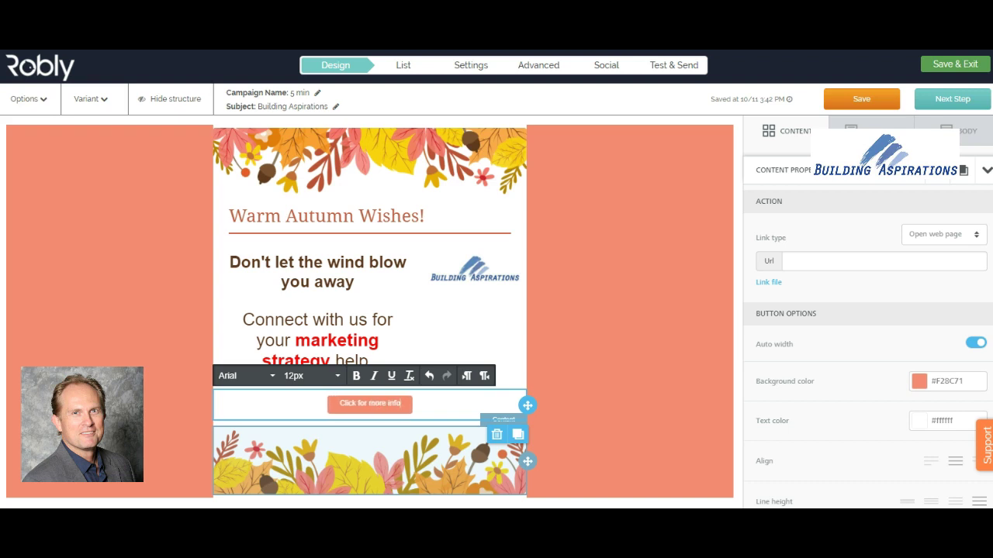
- Enlarge the "Click for more info" button label to 24px
key(ctrl+a)
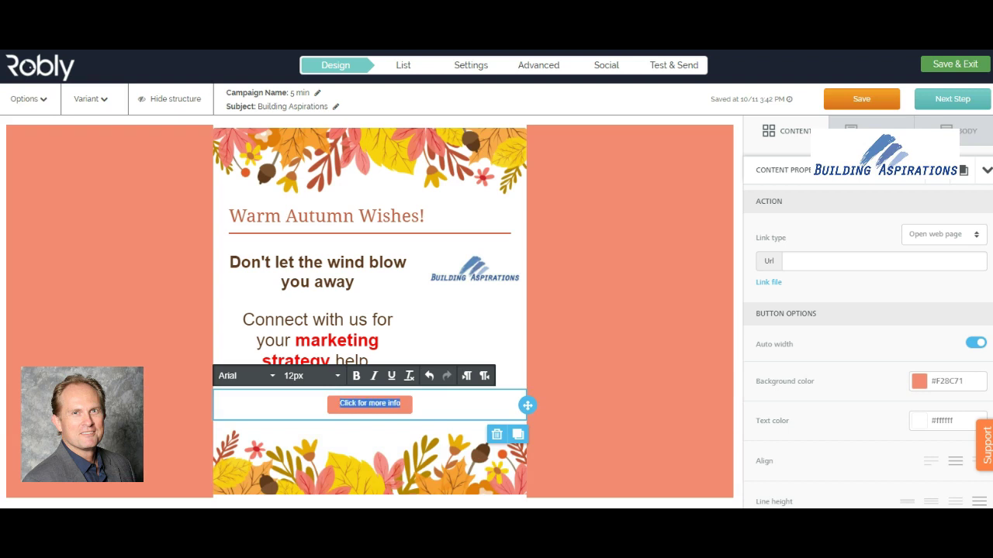
click(310, 375)
click(302, 482)
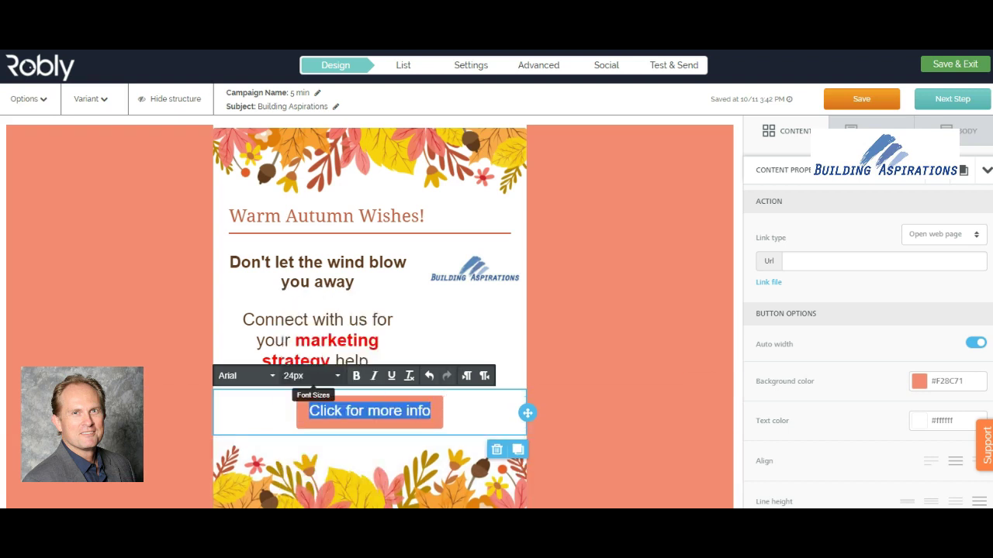
click(884, 262)
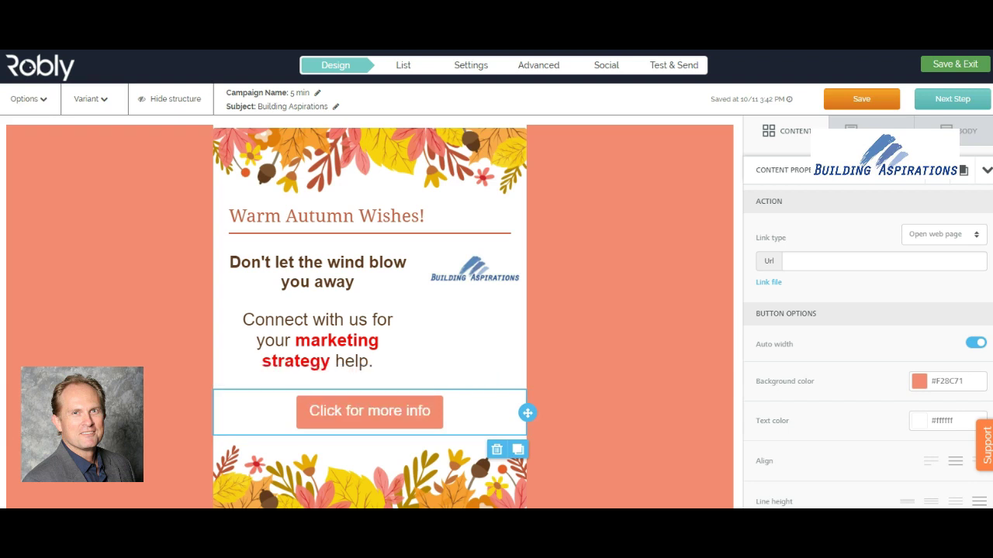
key(ctrl+a)
right_click(414, 409)
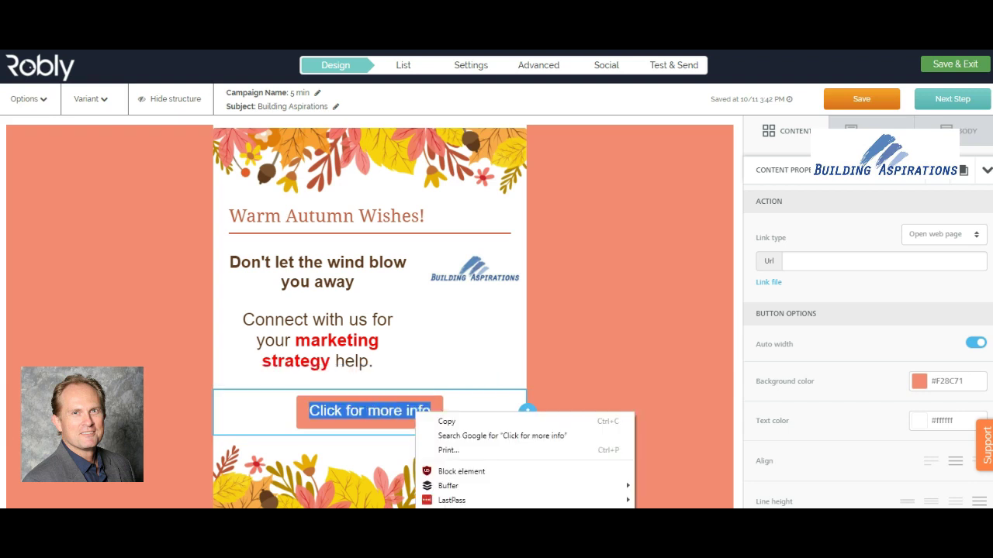
key(Escape)
double_click(418, 411)
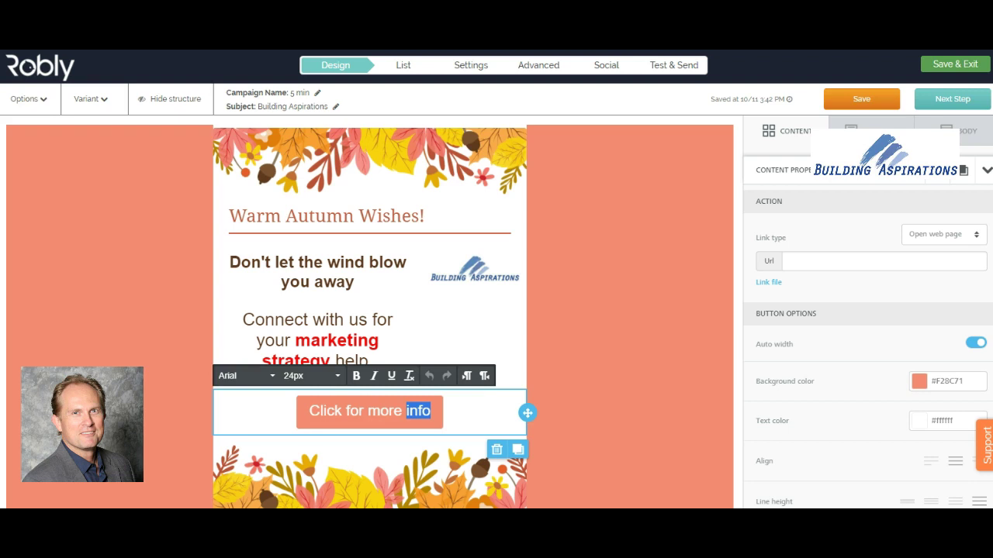
key(ctrl+a)
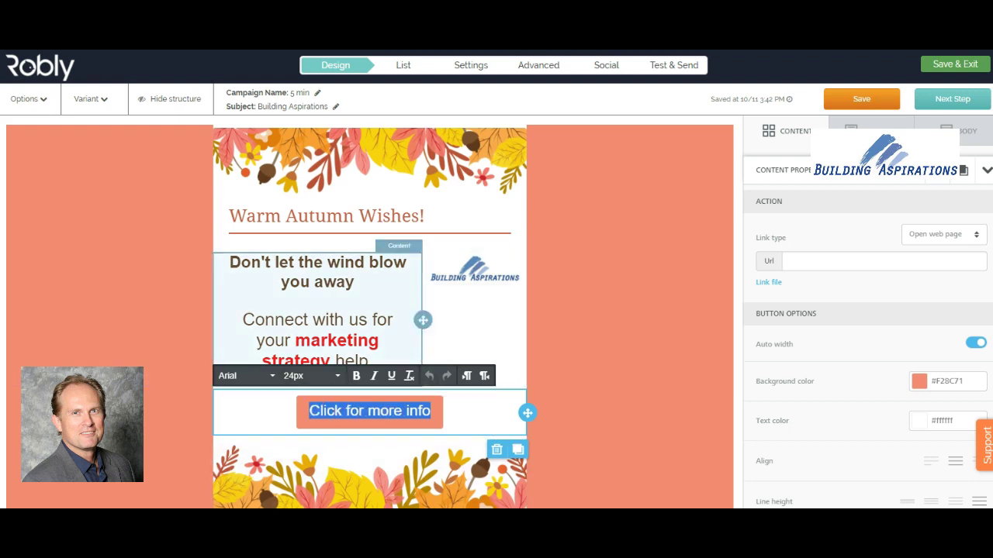
click(883, 262)
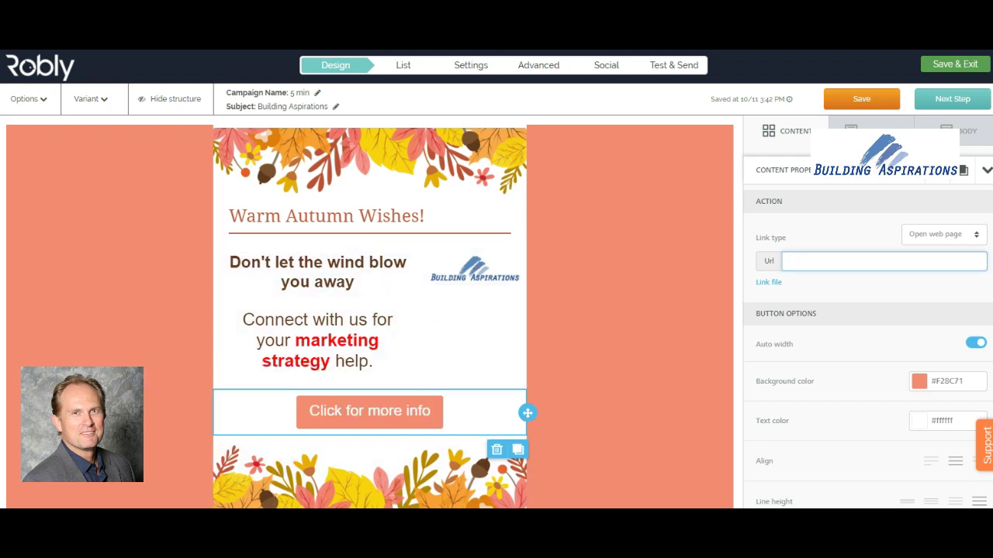
text(http://buildingaspirations.com)
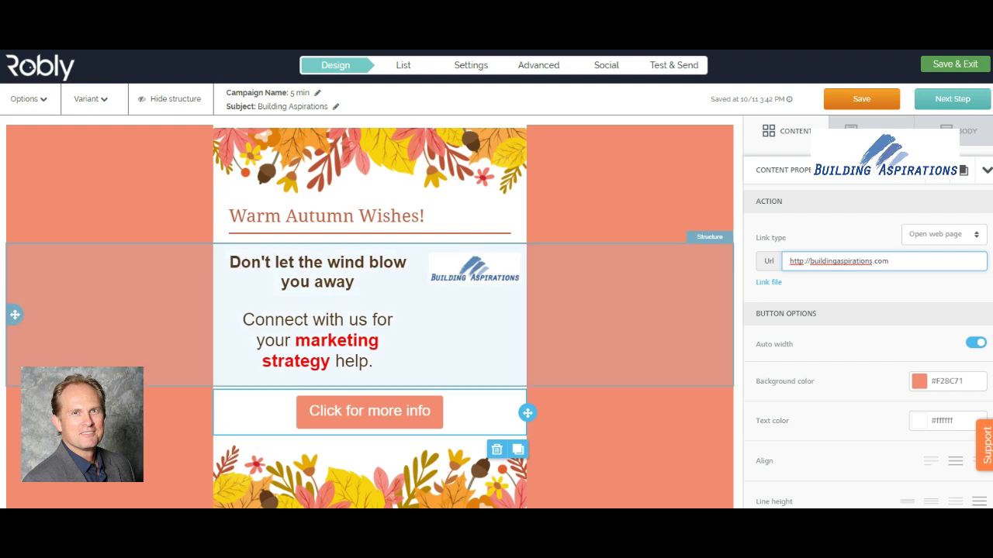
click(630, 298)
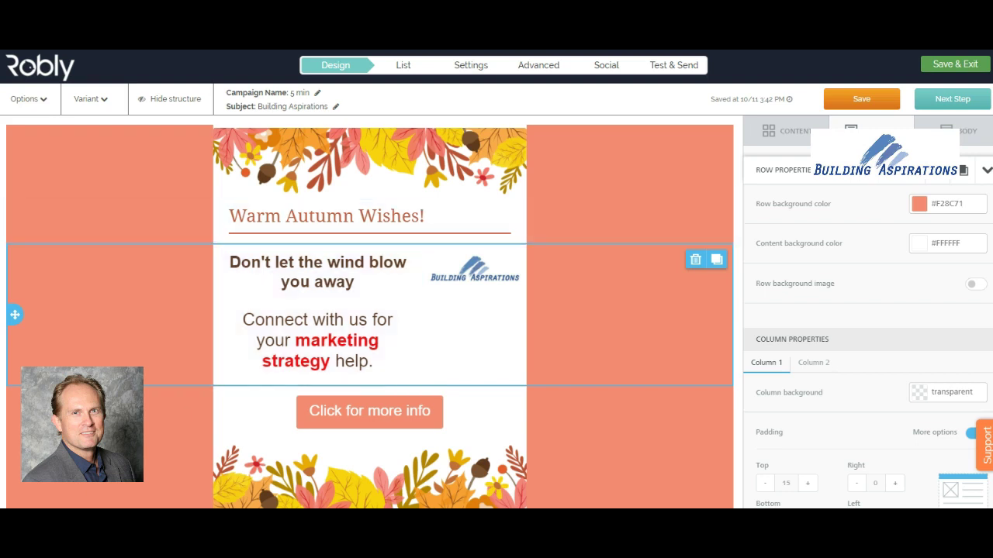
- Preview the whole email in both the desktop and the mobile layout
click(952, 99)
click(29, 99)
click(33, 149)
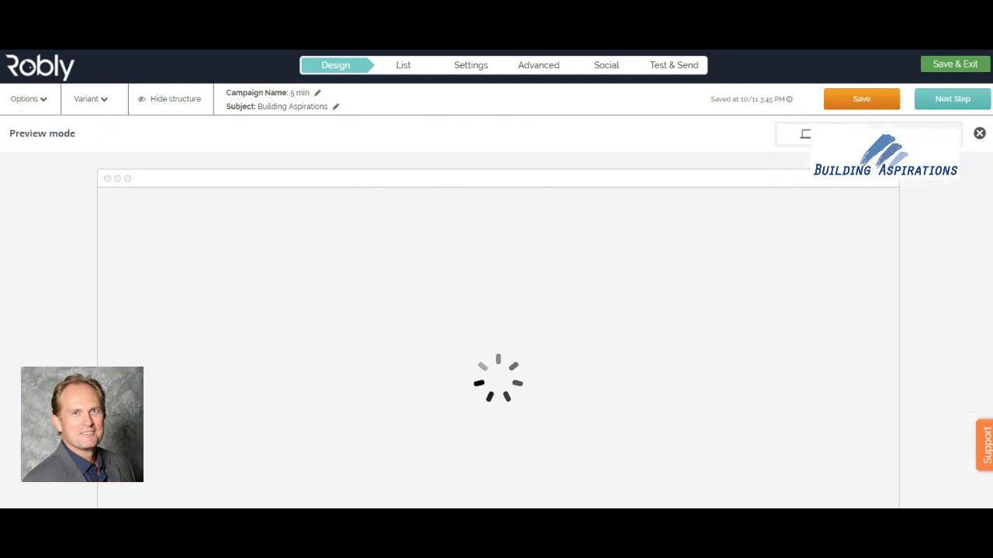
scroll(497, 349, down, 1)
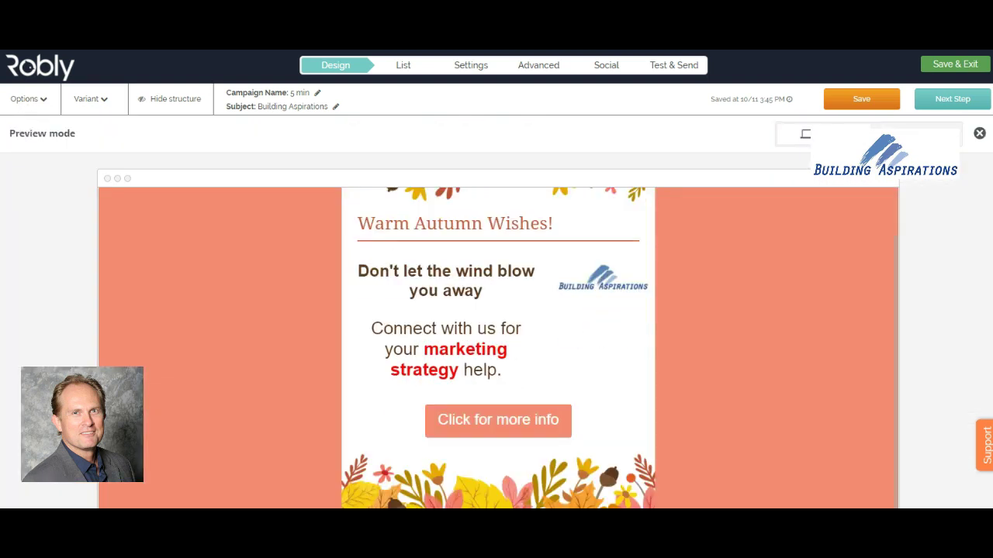
scroll(498, 349, up, 1)
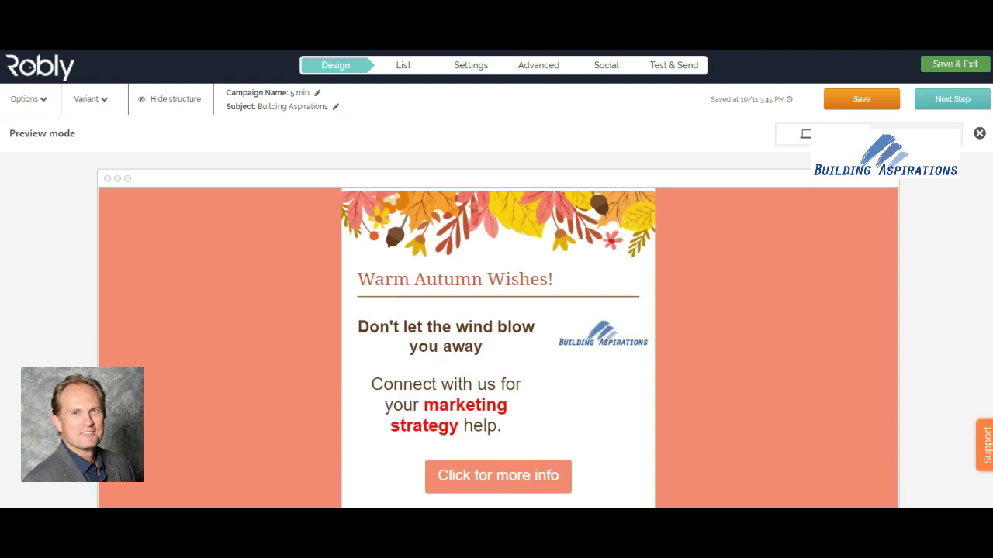
click(915, 134)
scroll(493, 333, down, 3)
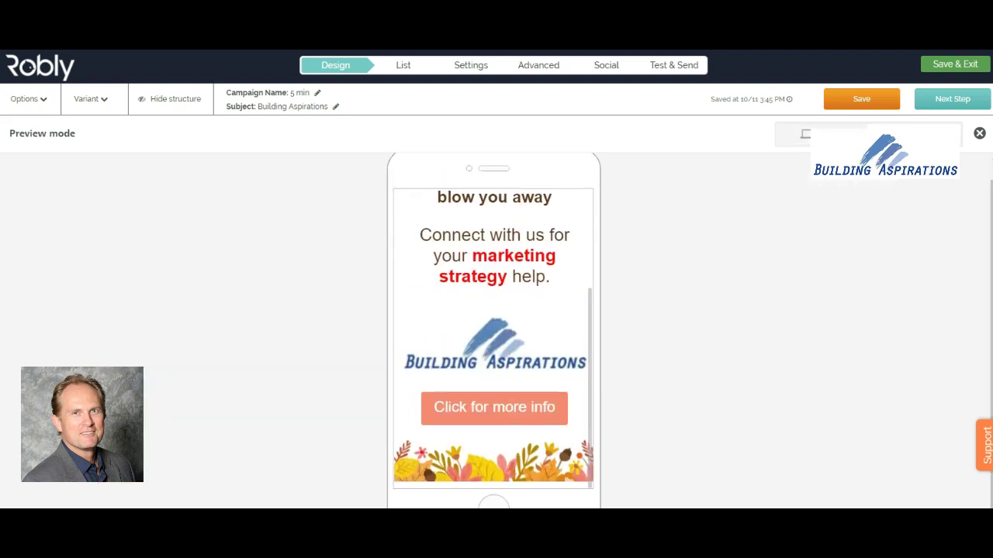
scroll(493, 333, up, 3)
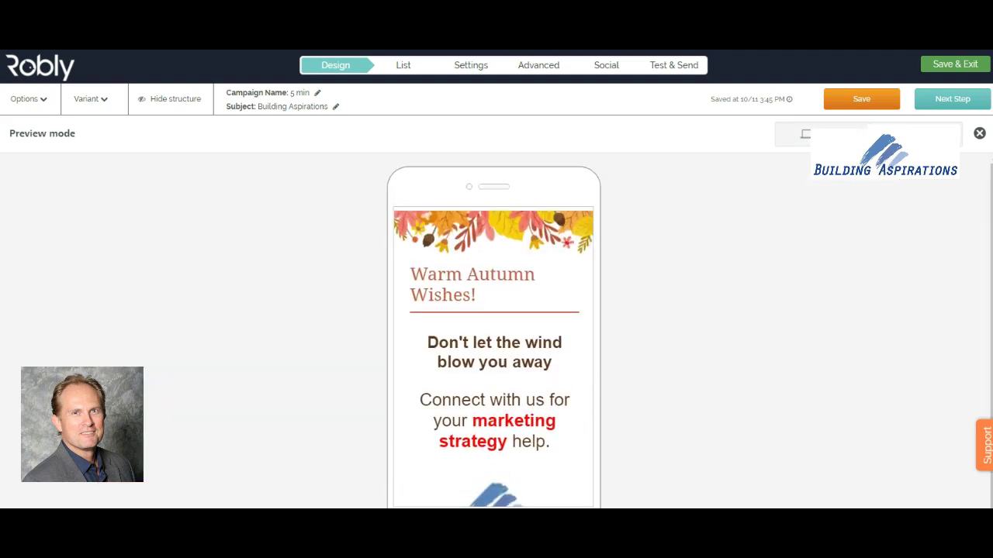
- Proceed to the recipient lists and select the "ME Only" list for the campaign
click(953, 99)
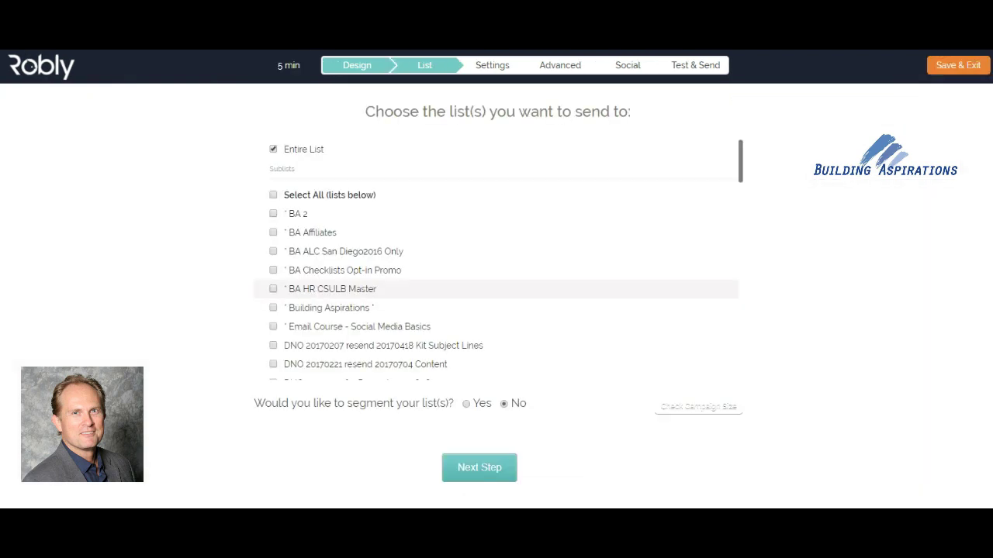
scroll(497, 233, down, 3)
scroll(496, 260, down, 5)
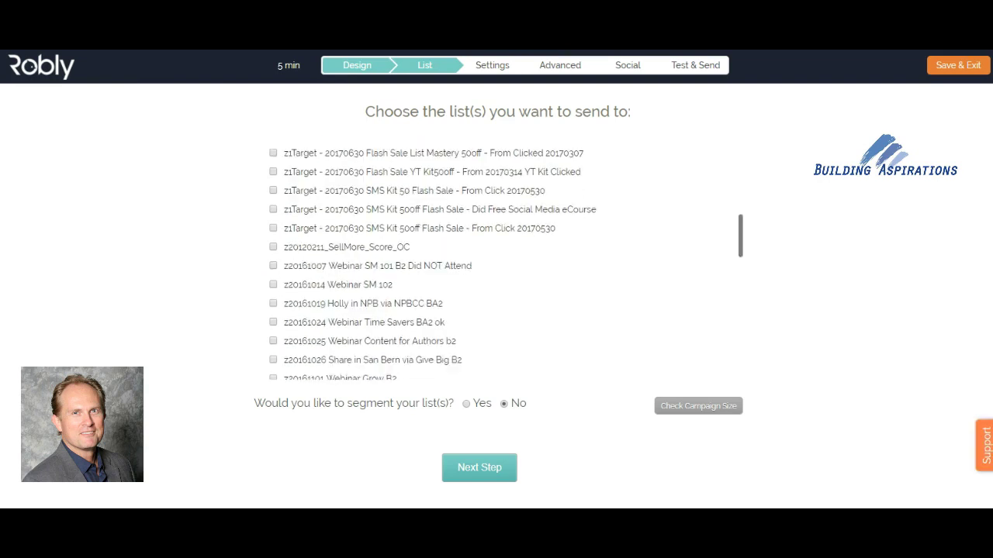
scroll(496, 259, up, 2)
scroll(497, 220, up, 1)
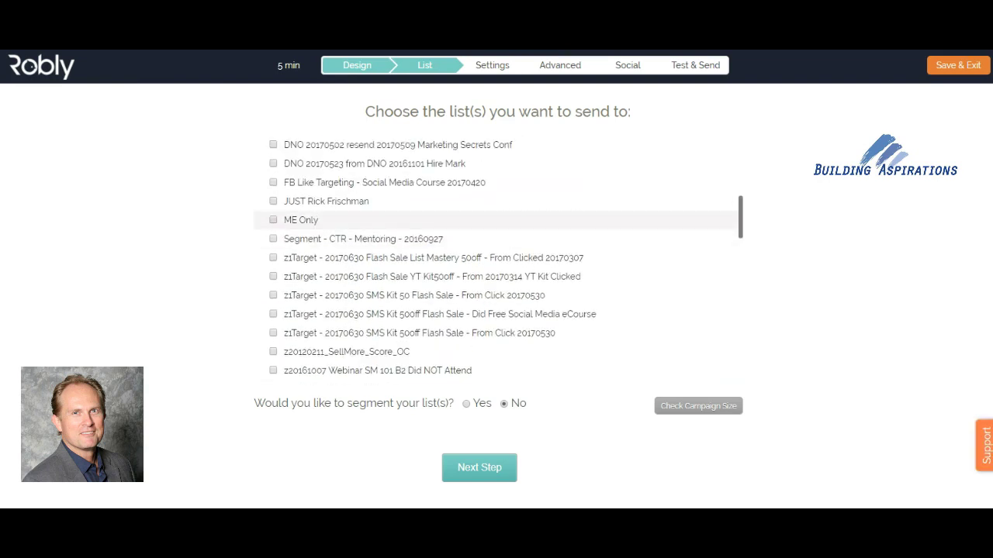
click(273, 221)
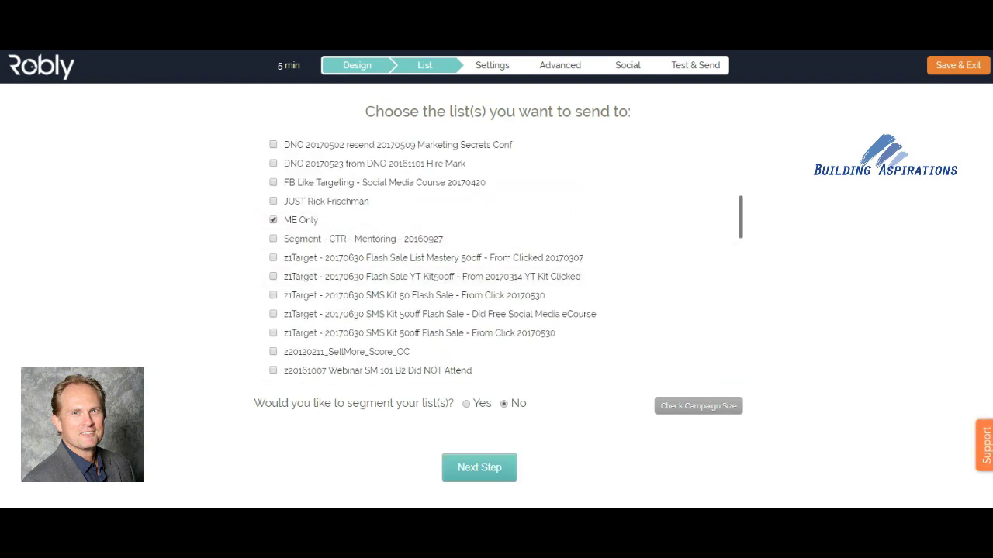
- Accept the existing Settings, Advanced and Social options and send the campaign immediately
click(480, 467)
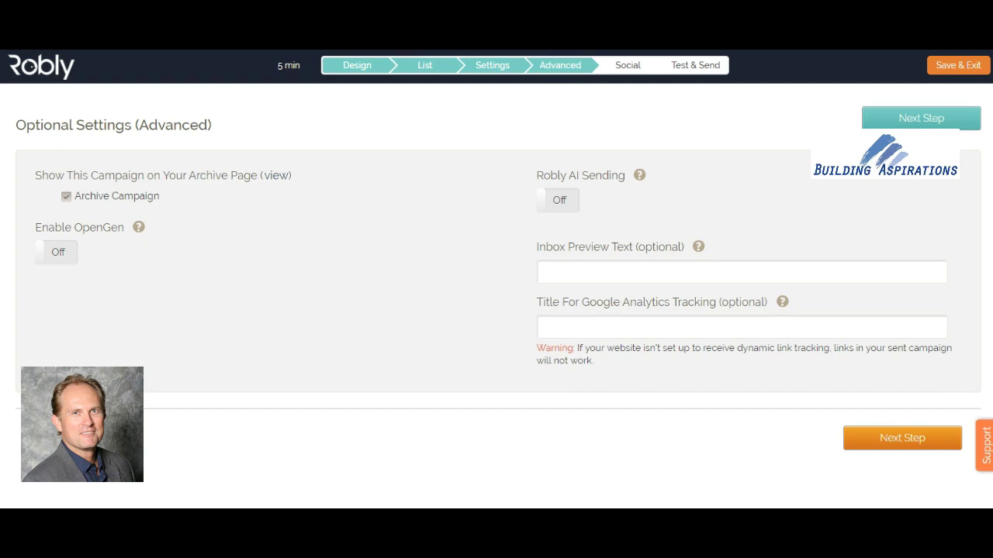
click(902, 438)
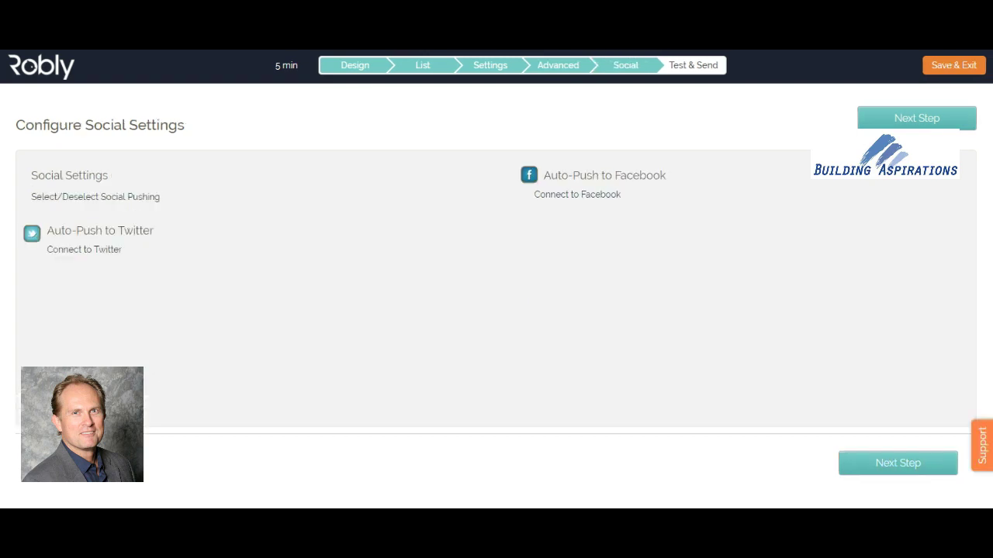
click(898, 463)
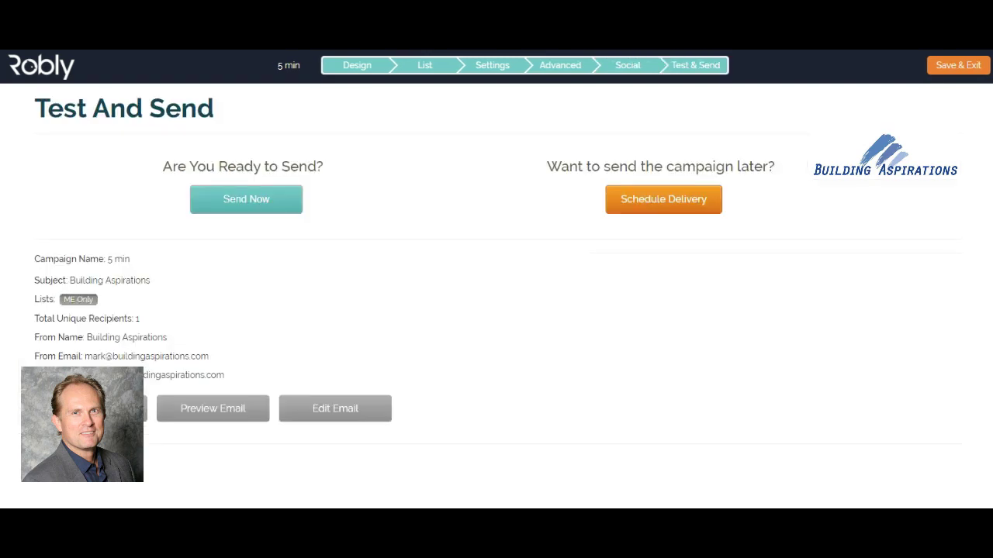
click(246, 199)
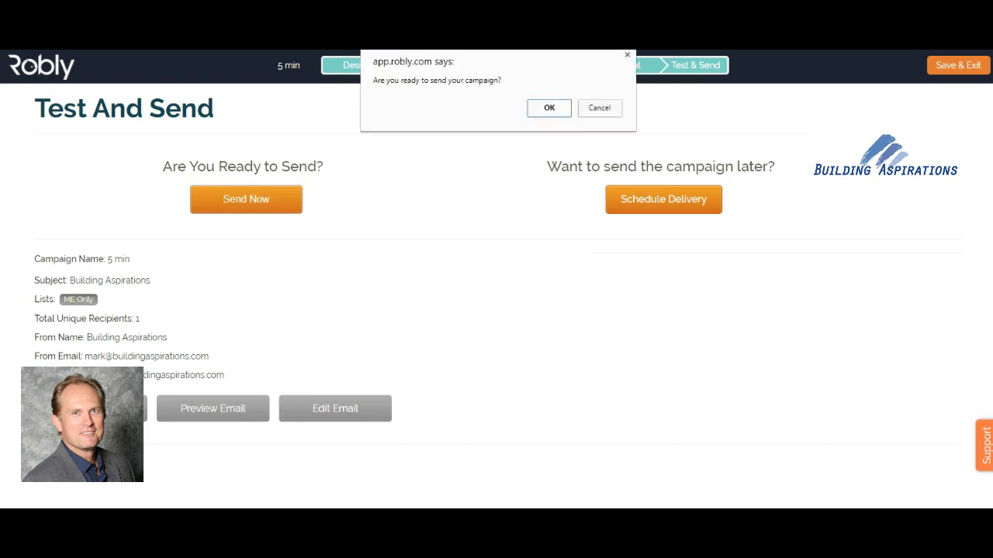
click(549, 108)
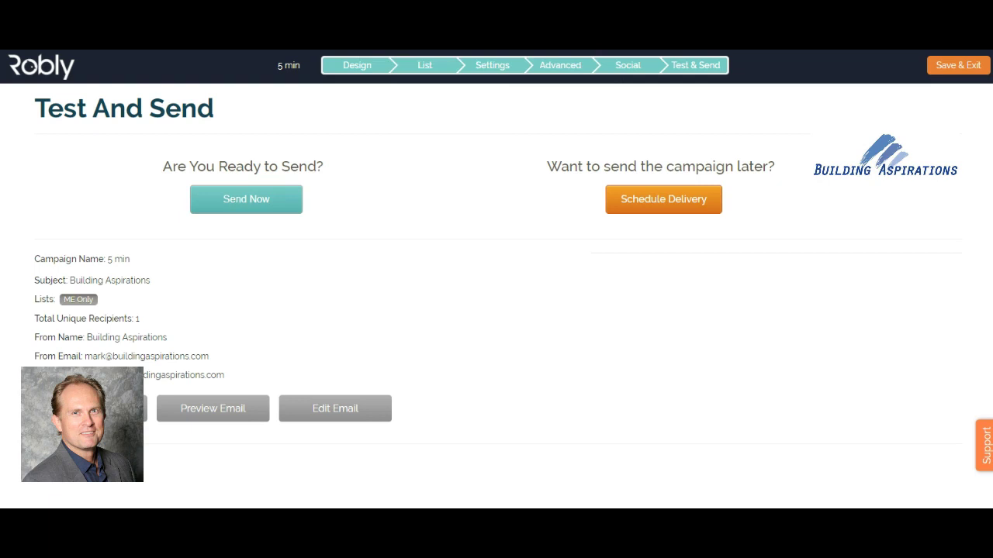